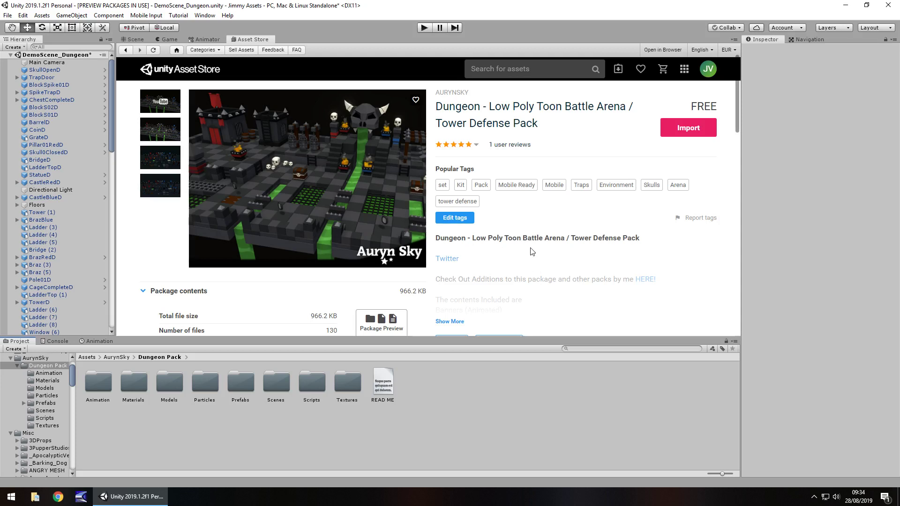
Switch to the Scene view, then pan and zoom in to frame the dungeon arena
left_click(132, 38)
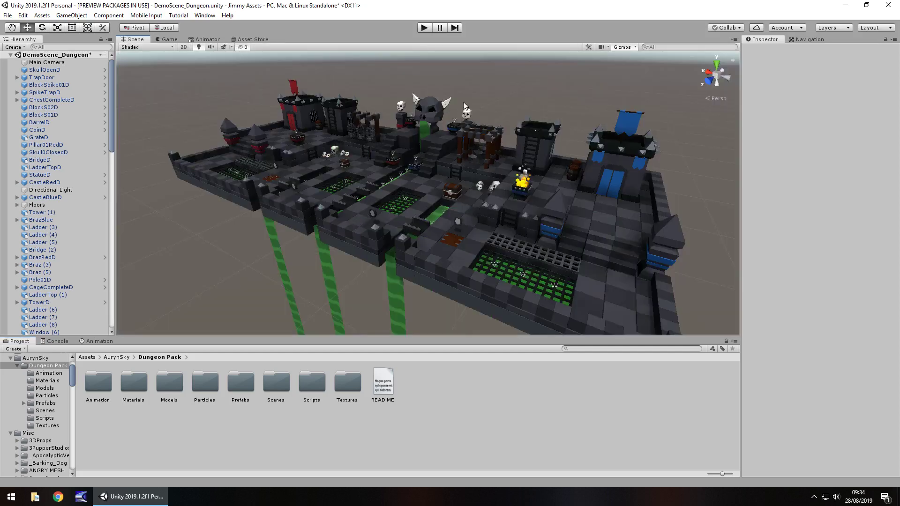
middle_click_drag(445, 71, 417, 48)
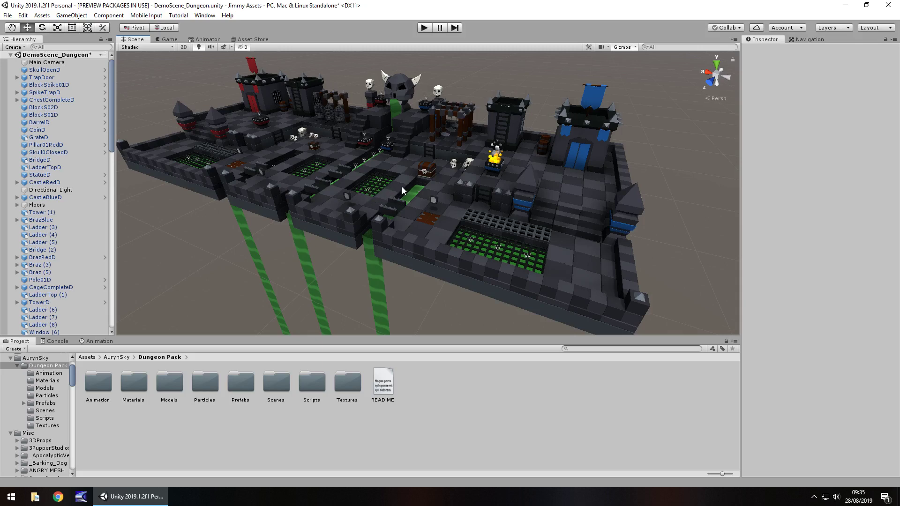
scroll(371, 178, "up", 3)
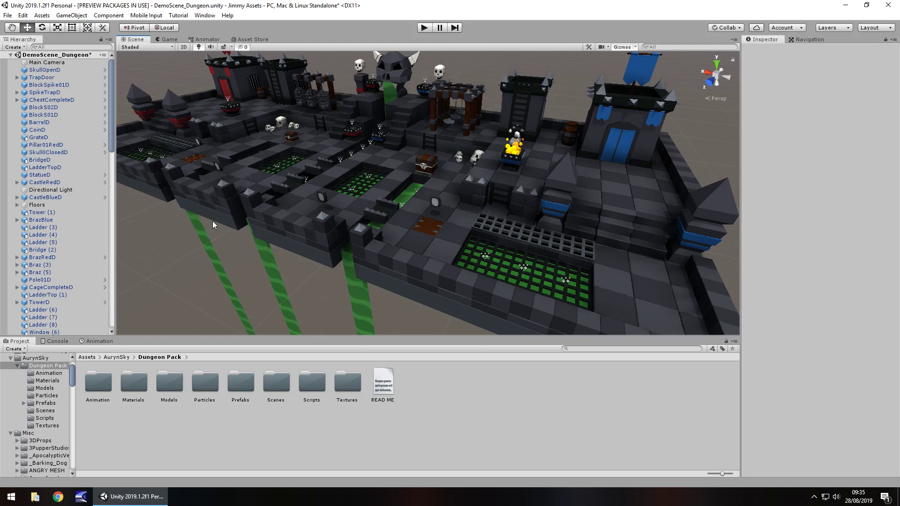
middle_click_drag(290, 281, 274, 210)
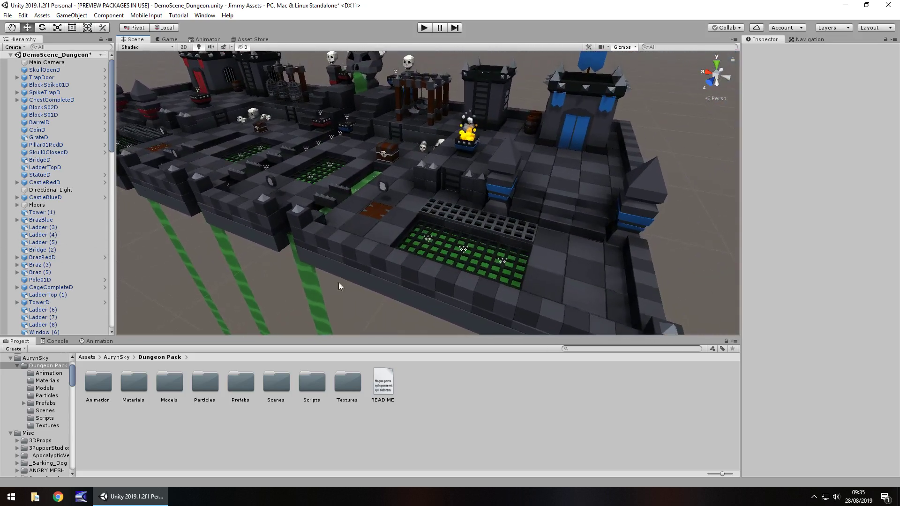
middle_click_drag(338, 282, 464, 240)
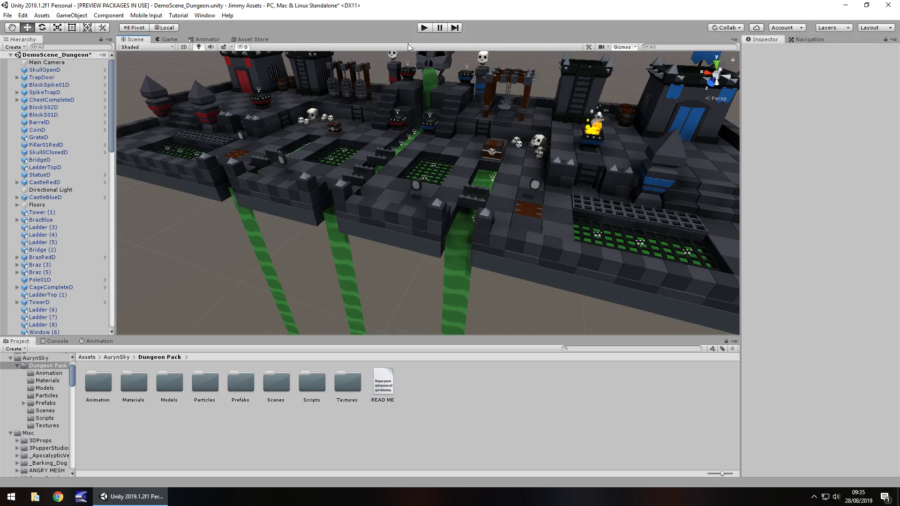
Run the demo scene briefly, expand BrazRedD in the Hierarchy, and open the Materials folder
left_click(424, 28)
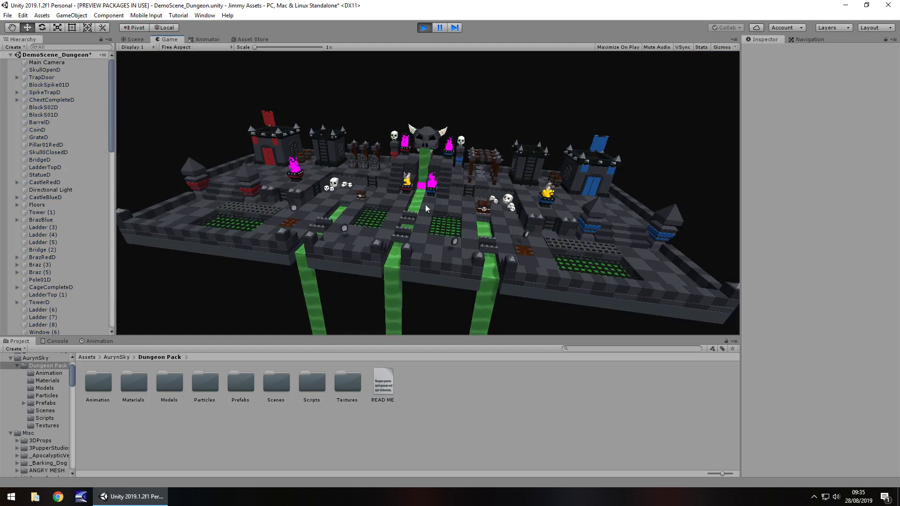
left_click(423, 28)
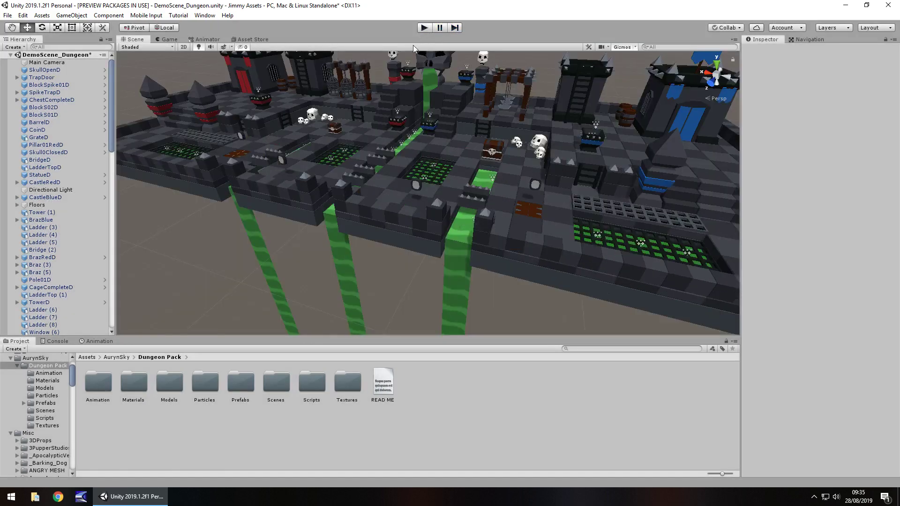
left_click(399, 117)
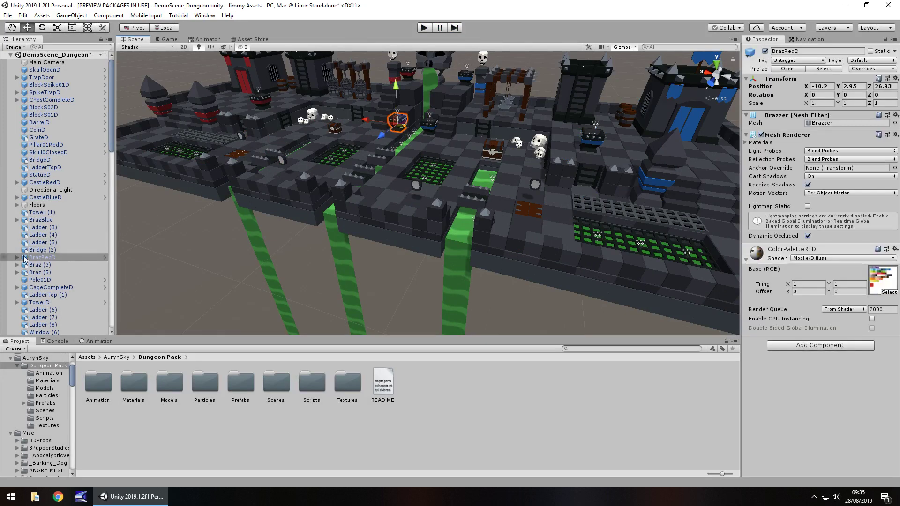
left_click(17, 258)
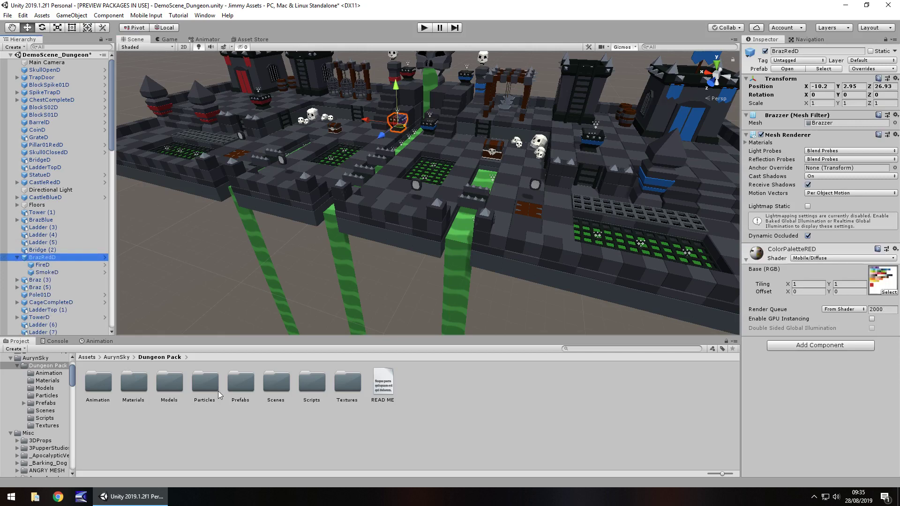
double_click(128, 387)
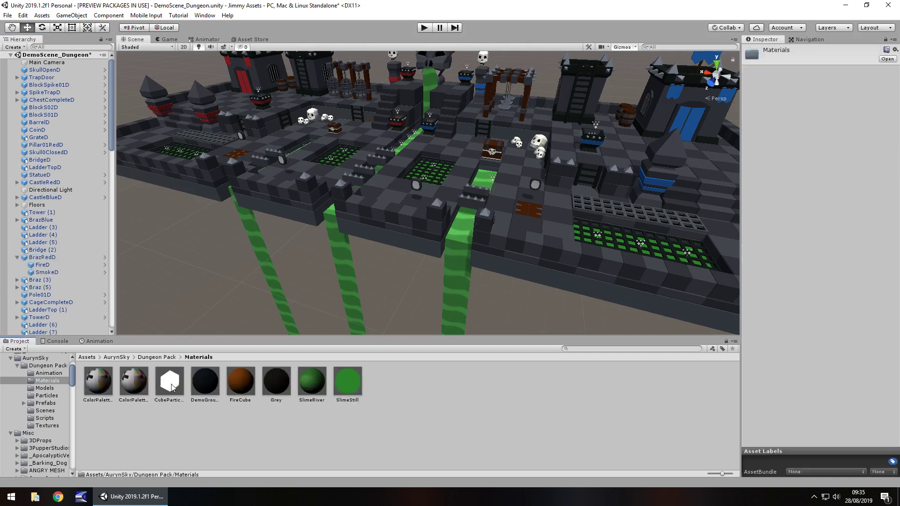
left_click_drag(169, 381, 50, 277)
left_click(400, 283)
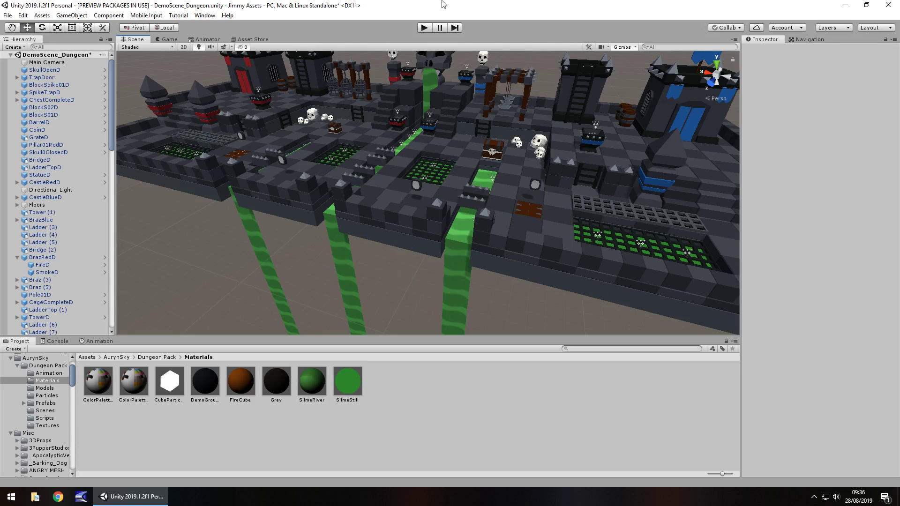
left_click(425, 29)
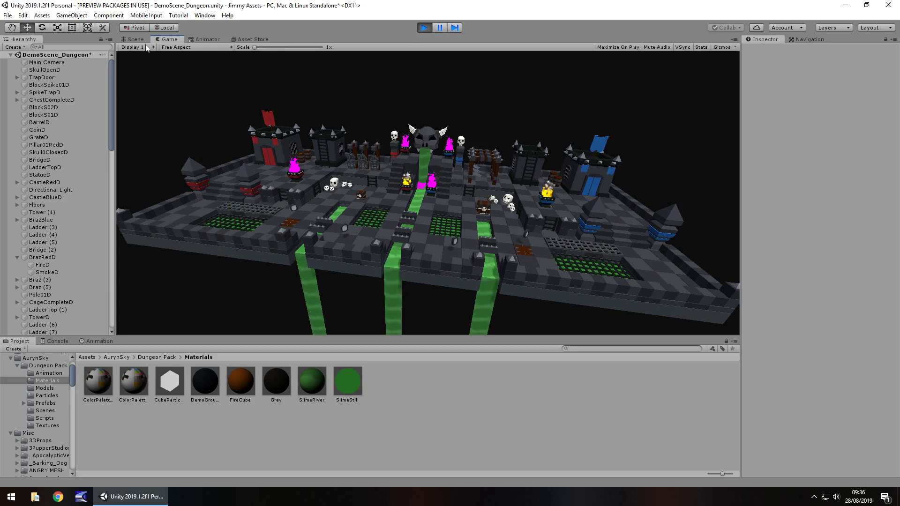
Stop play mode, select the slime river quad and give SlimeRiver the Standard shader
key("ctrl+p")
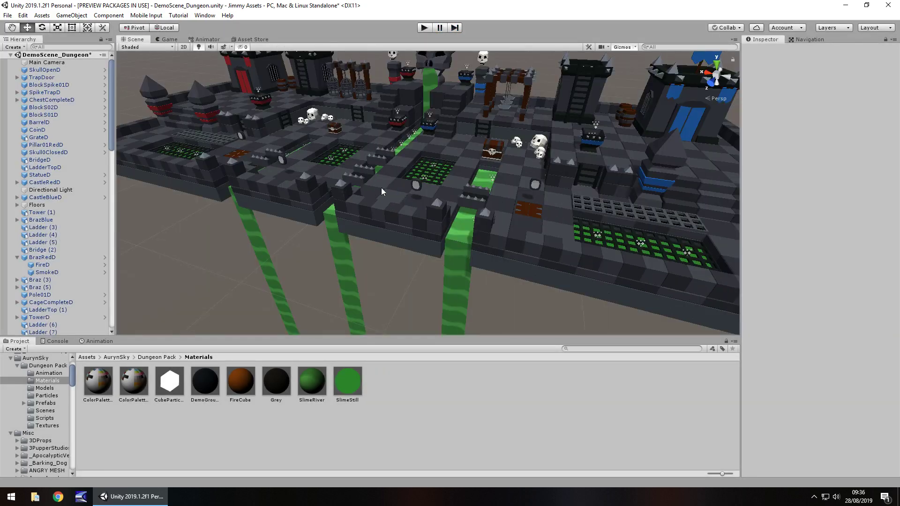
left_click(453, 261)
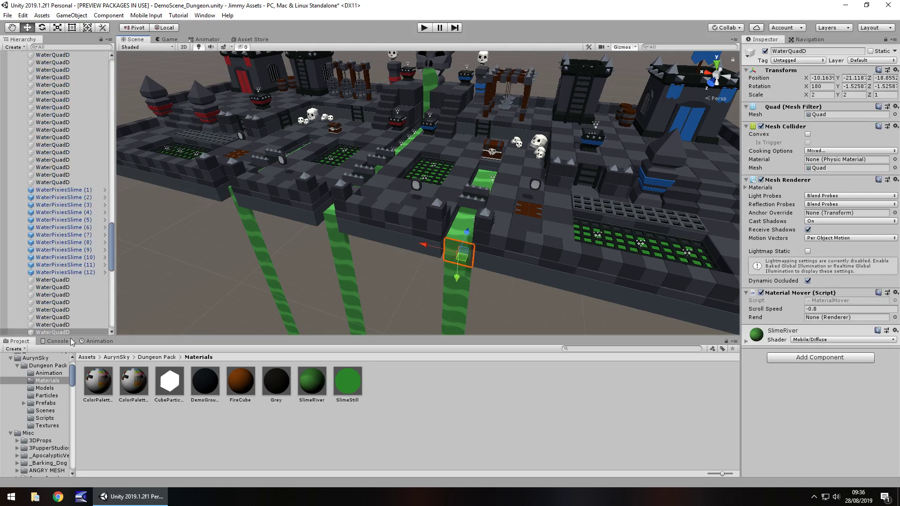
left_click(746, 342)
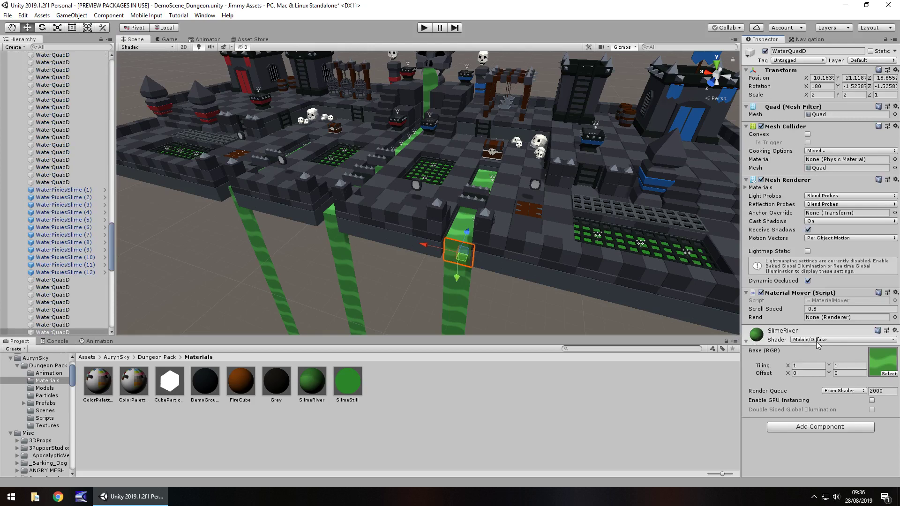
left_click(816, 344)
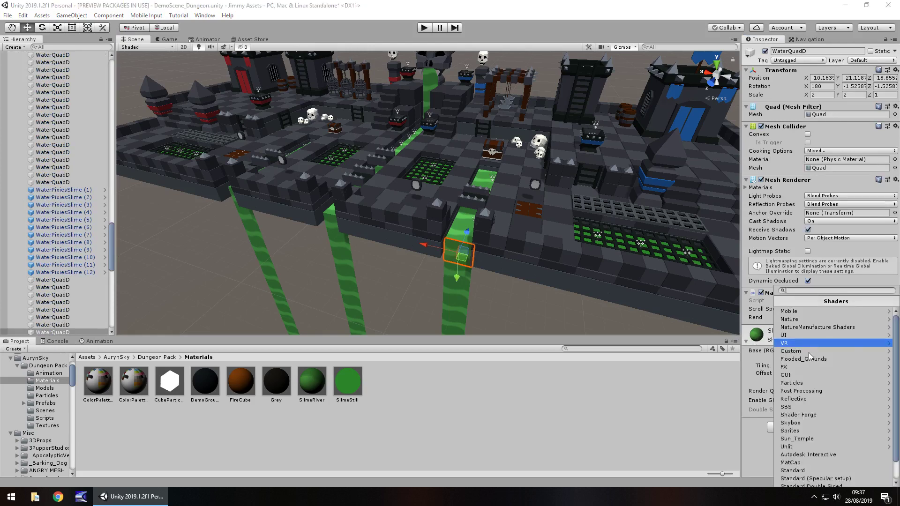
left_click(796, 474)
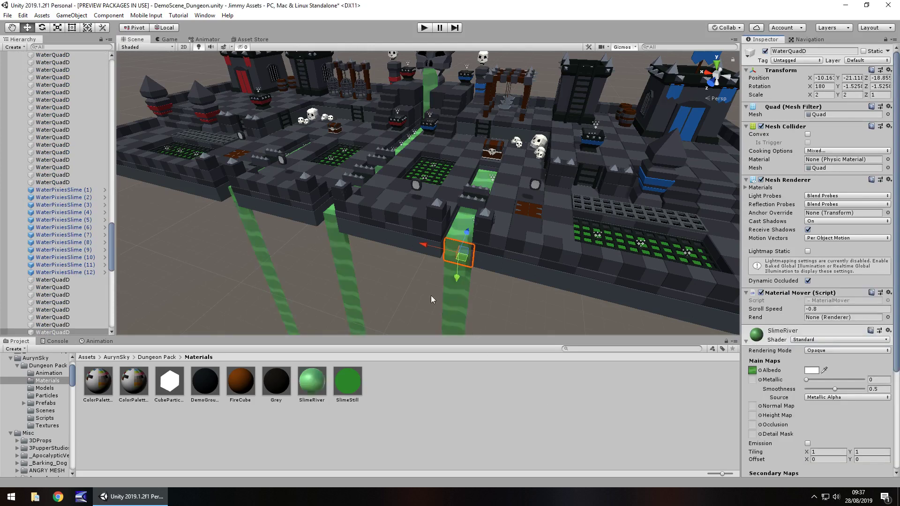
Set SlimeRiver's albedo colour to pure red FF0000 and preview it in play mode
left_click(812, 370)
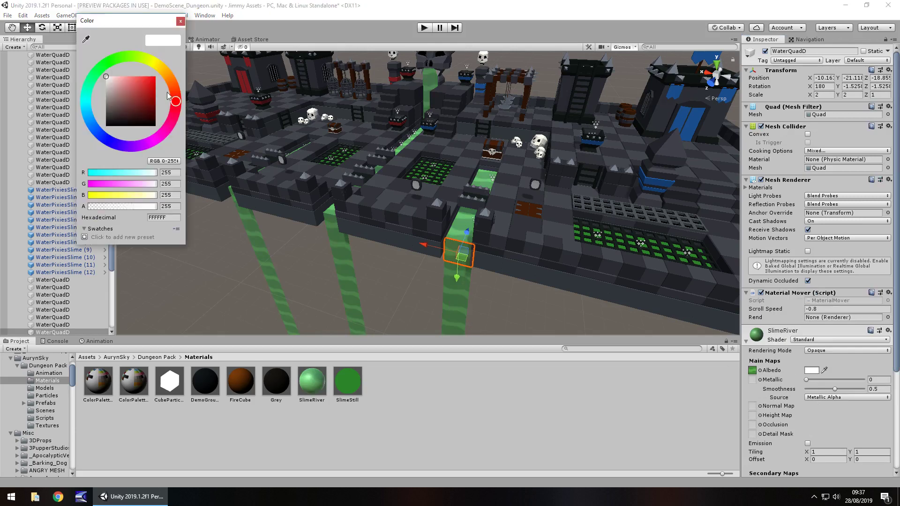
left_click_drag(152, 83, 167, 55)
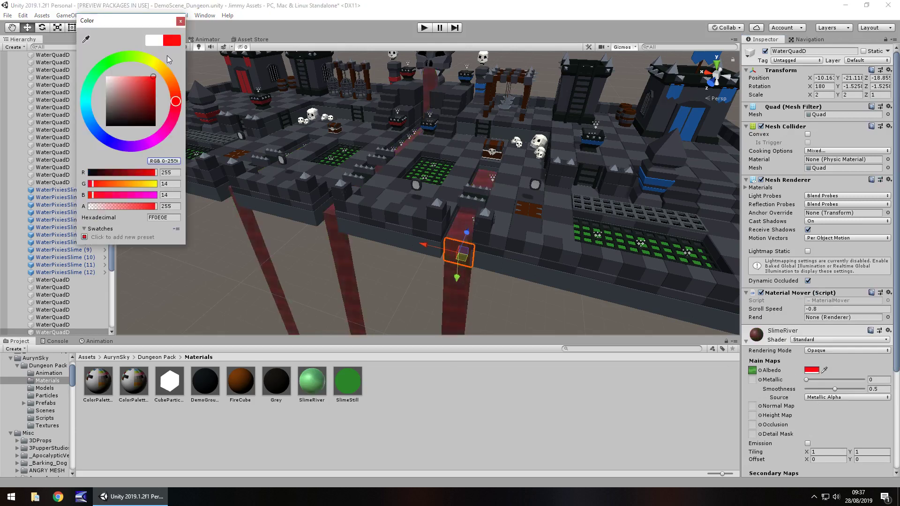
left_click(180, 21)
left_click(424, 27)
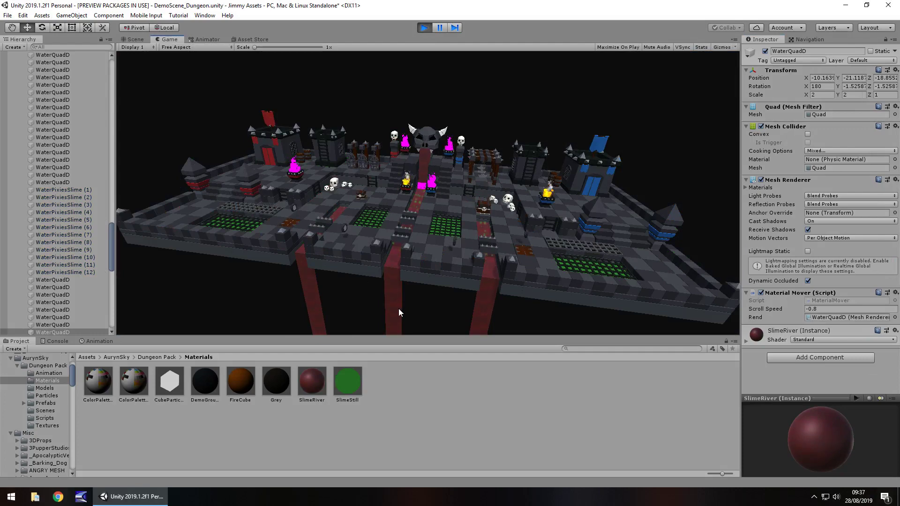
left_click(424, 28)
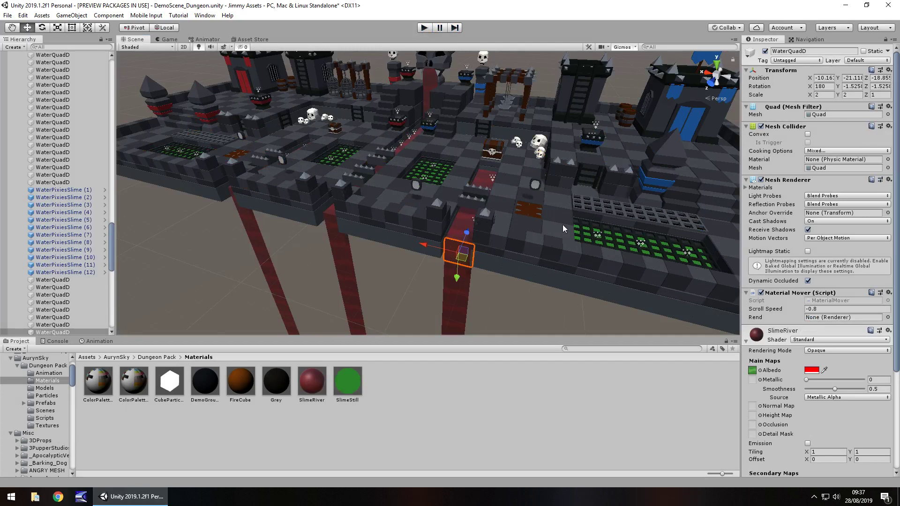
Show the Asset Store page for the Dungeon - Low Poly Toon Battle Arena pack
left_click(247, 39)
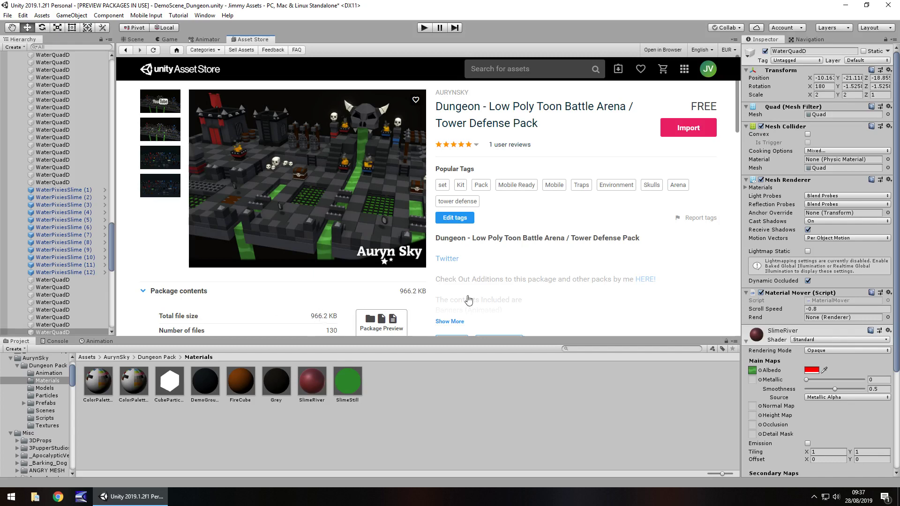
Back in the Scene view, select the Main Camera and assign the PPPro2 post-processing profile
left_click(137, 38)
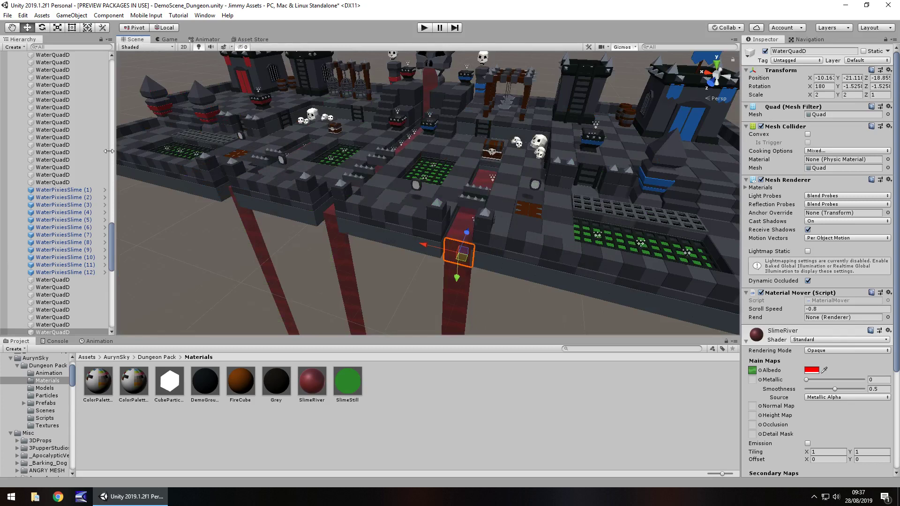
left_click(112, 262)
left_click_drag(113, 261, 72, 57)
left_click(60, 63)
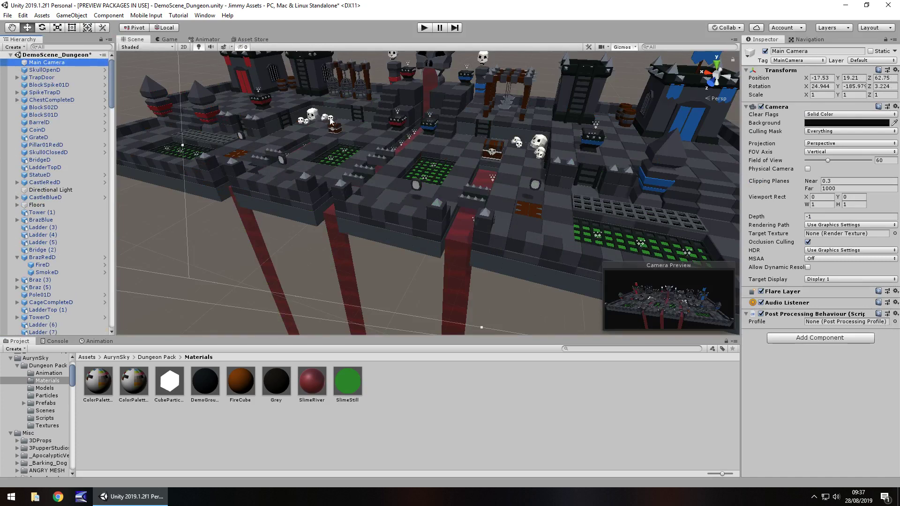
left_click(895, 322)
left_click(555, 210)
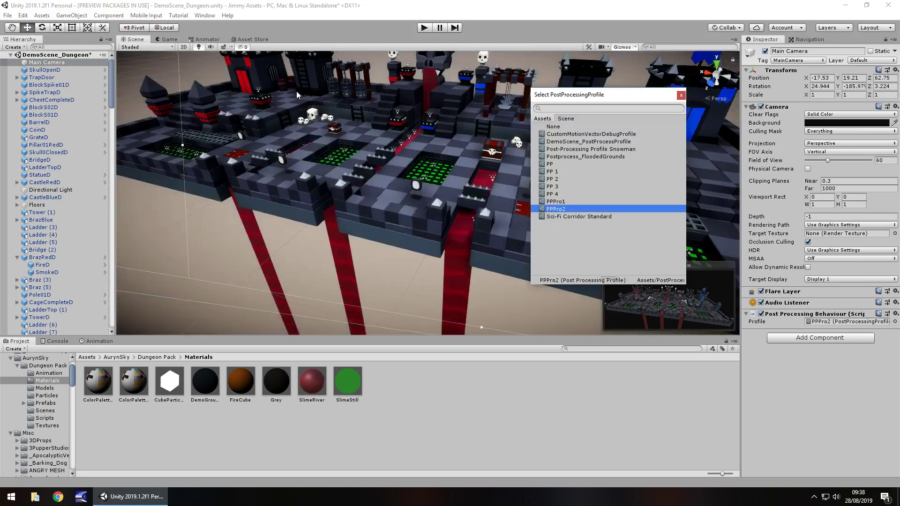
In play mode, compare the PP 3, PP 2 and PP 1 profiles, then stop the game
left_click(424, 28)
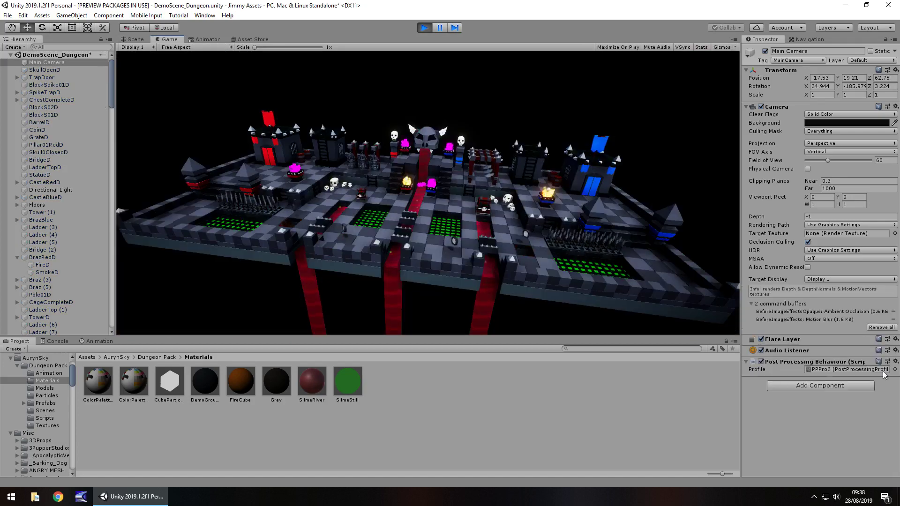
left_click(895, 369)
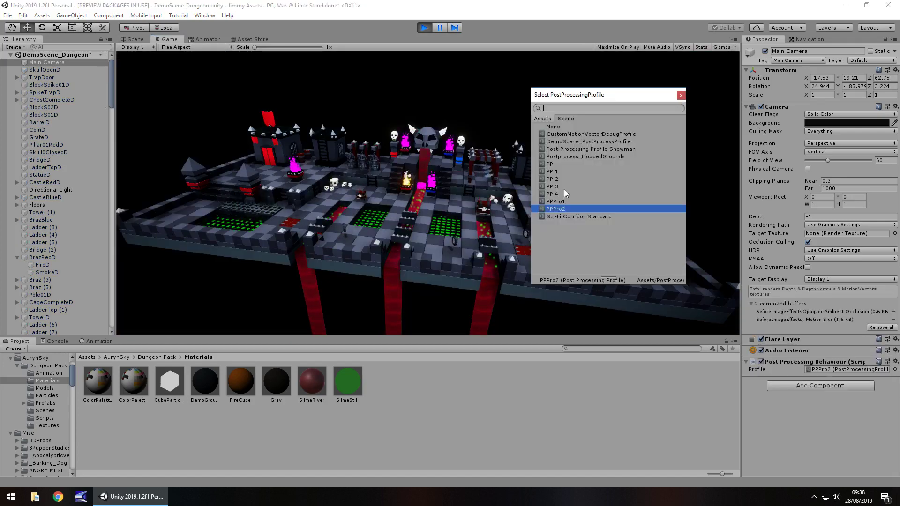
left_click(563, 187)
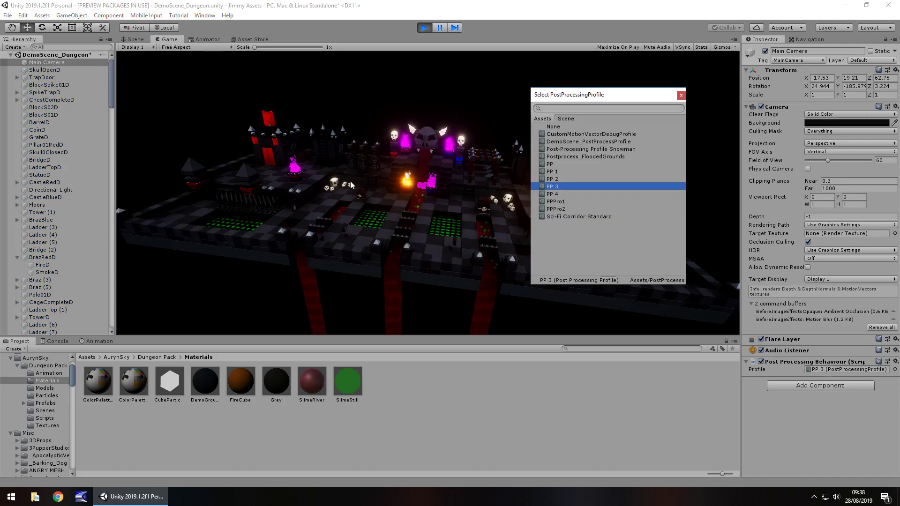
left_click(553, 178)
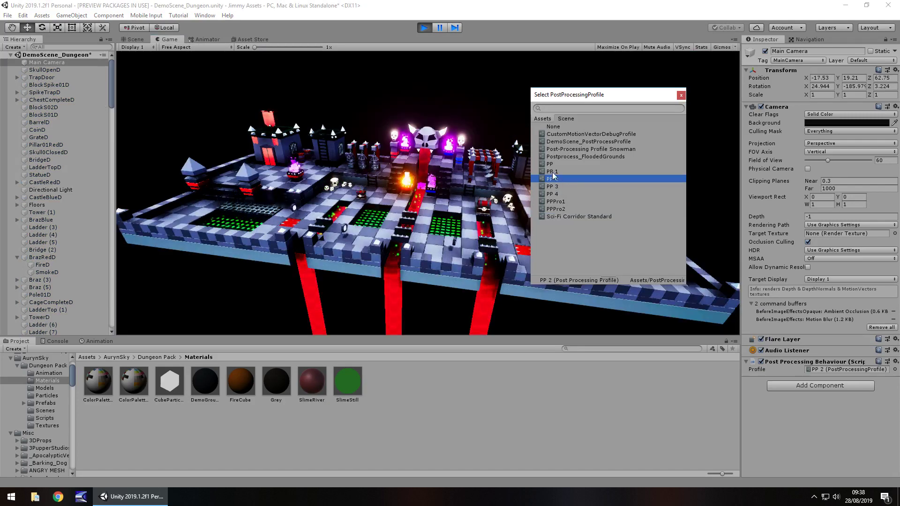
left_click(552, 171)
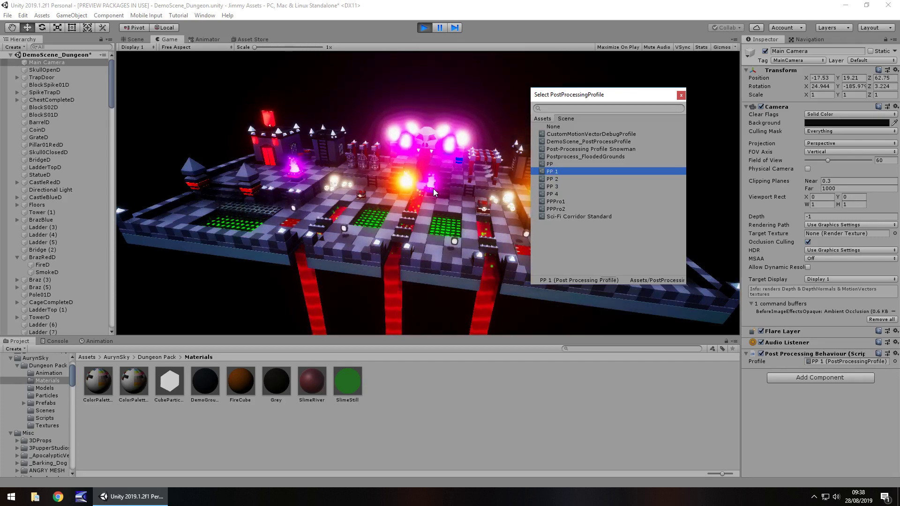
left_click(680, 94)
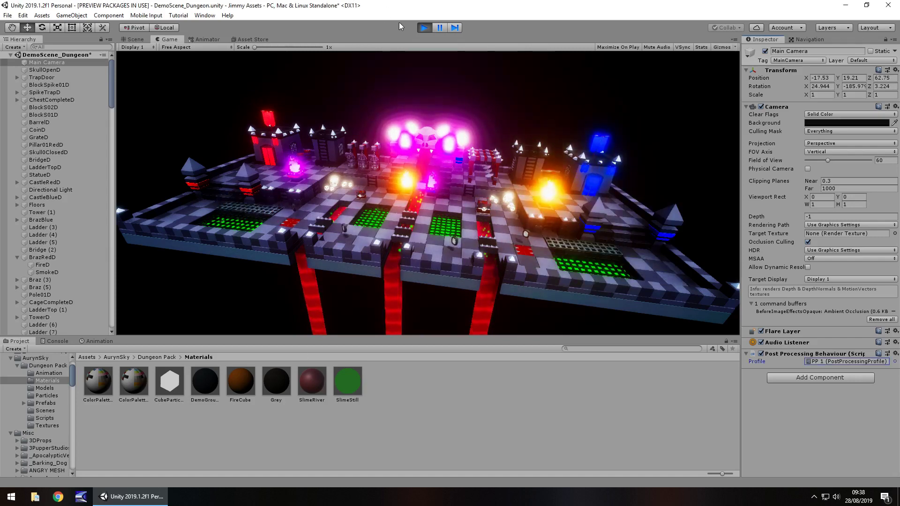
left_click(424, 28)
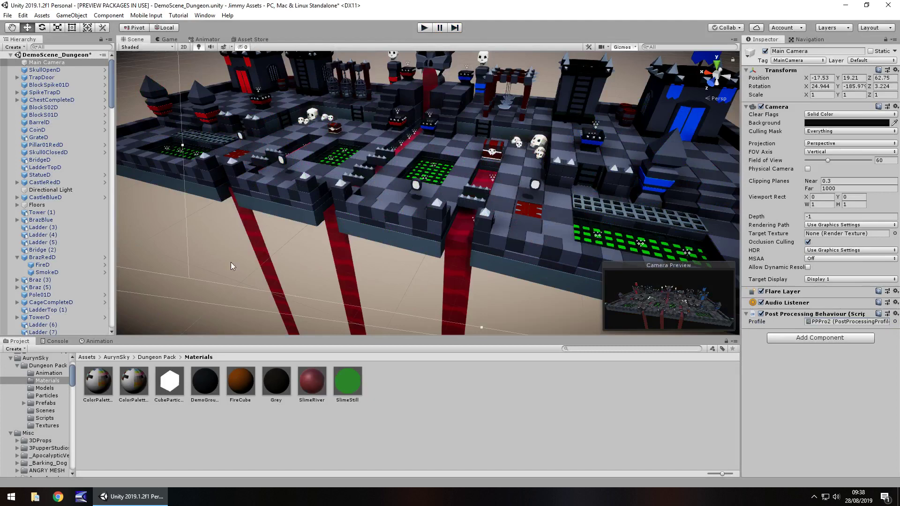
Browse Prefabs and the Red folder, then list the General prefabs such as BarrelD and ChestBD
left_click(46, 404)
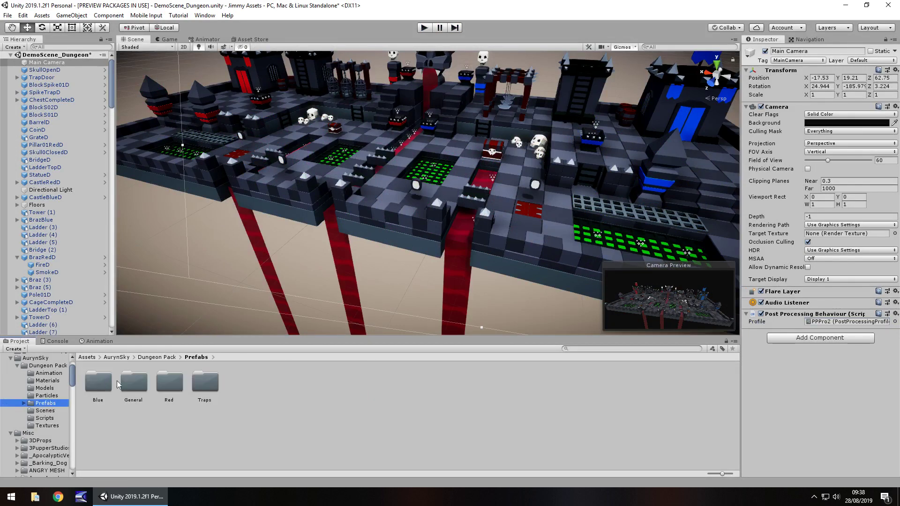
double_click(174, 386)
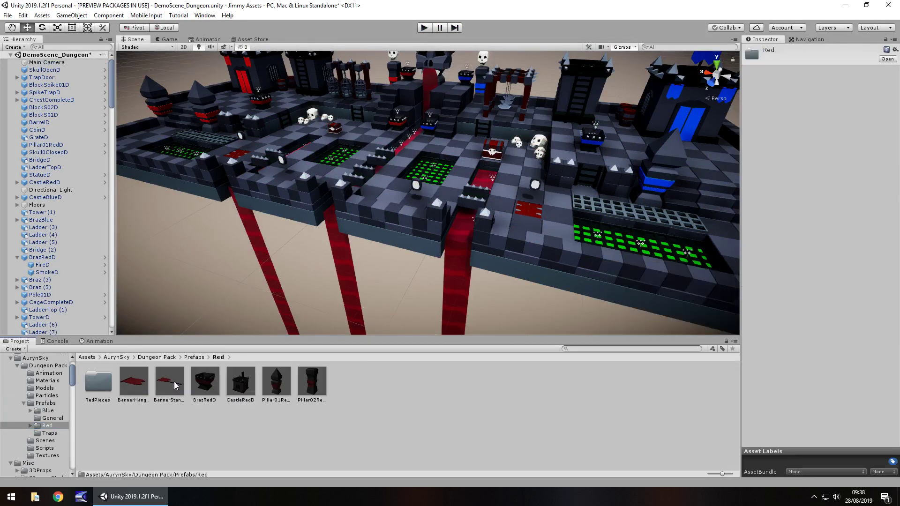
left_click(52, 419)
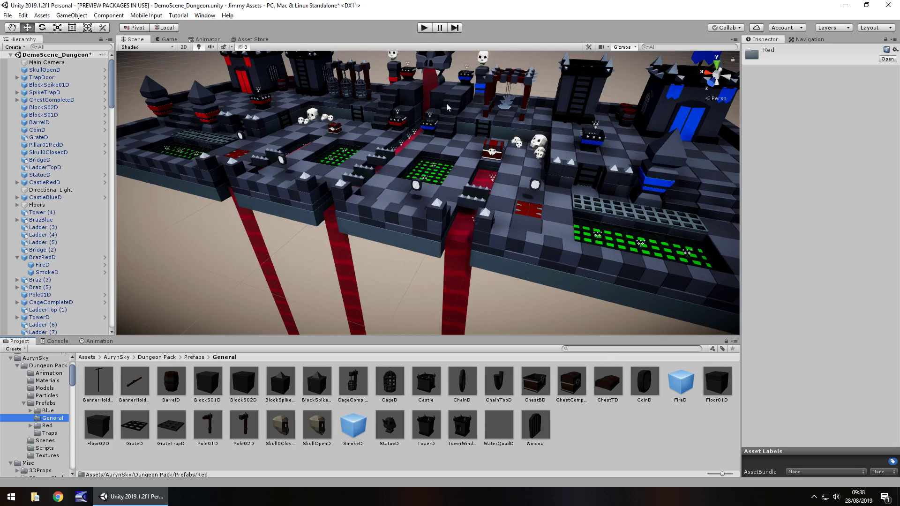
scroll(412, 187, "down", 3)
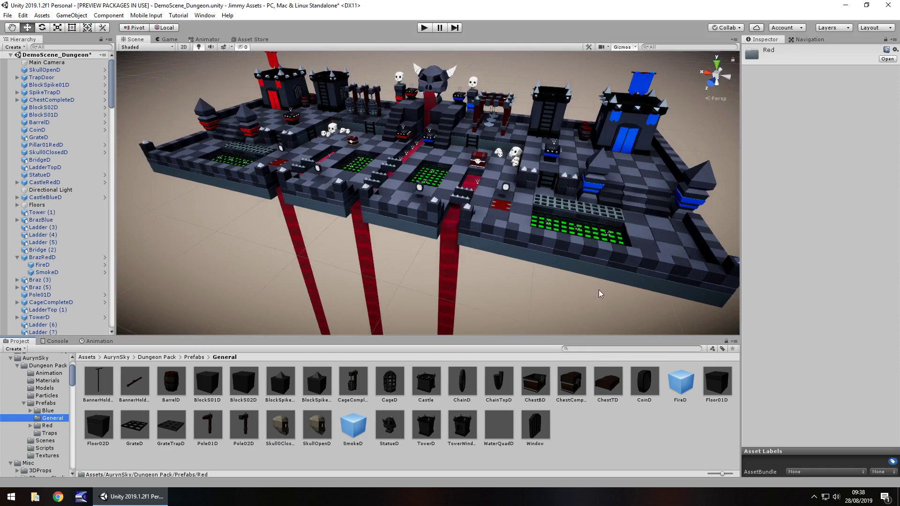
Orbit, pan and zoom the Scene view to inspect the dungeon arena from several angles
mouse_move(599, 293)
left_mouse_down("alt")
mouse_move(620, 295)
mouse_move(603, 287)
left_mouse_up("alt")
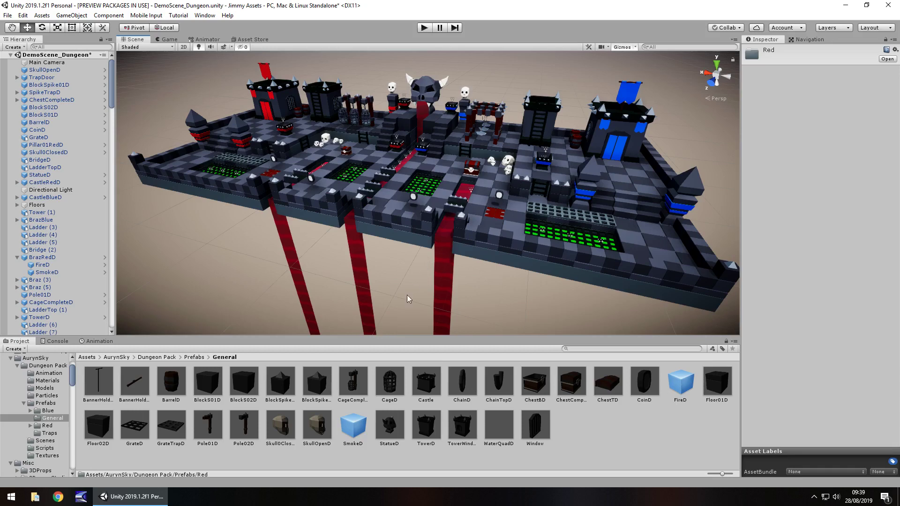
middle_click_drag(394, 307, 393, 324)
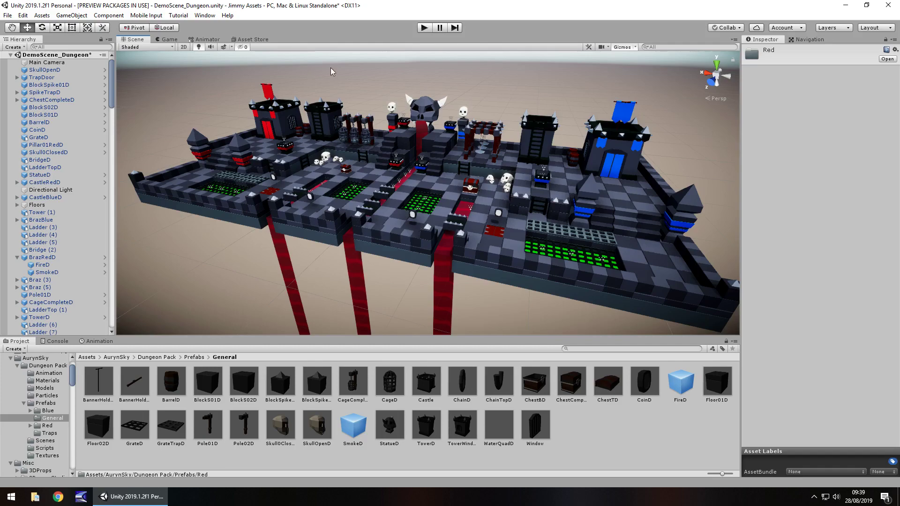
scroll(394, 113, "up", 10)
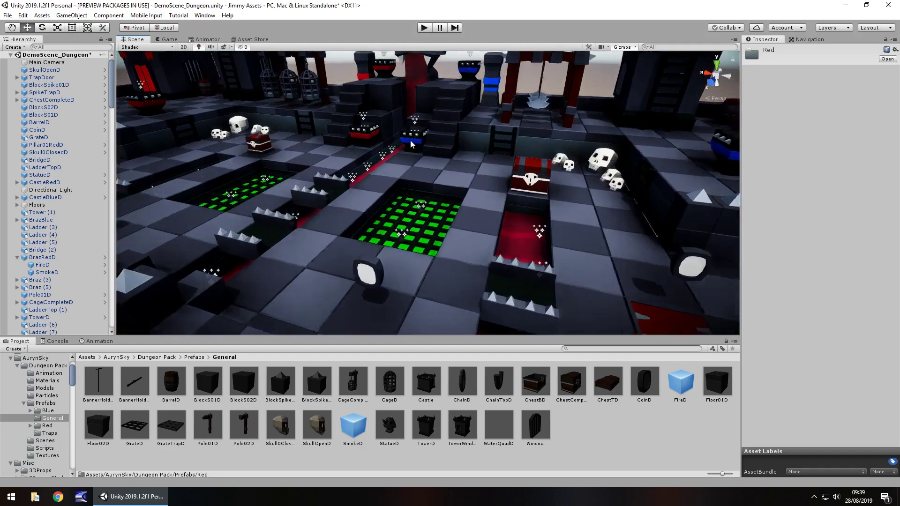
scroll(410, 144, "up", 8)
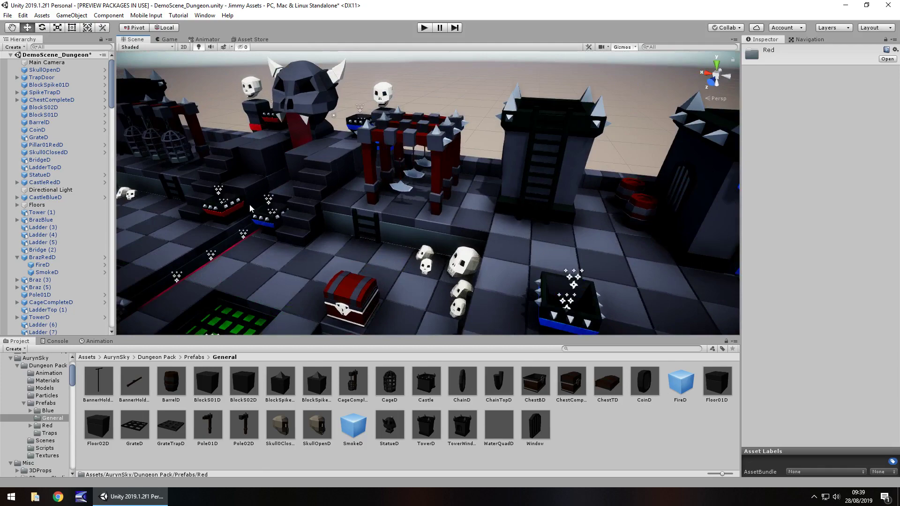
middle_click_drag(250, 208, 414, 219)
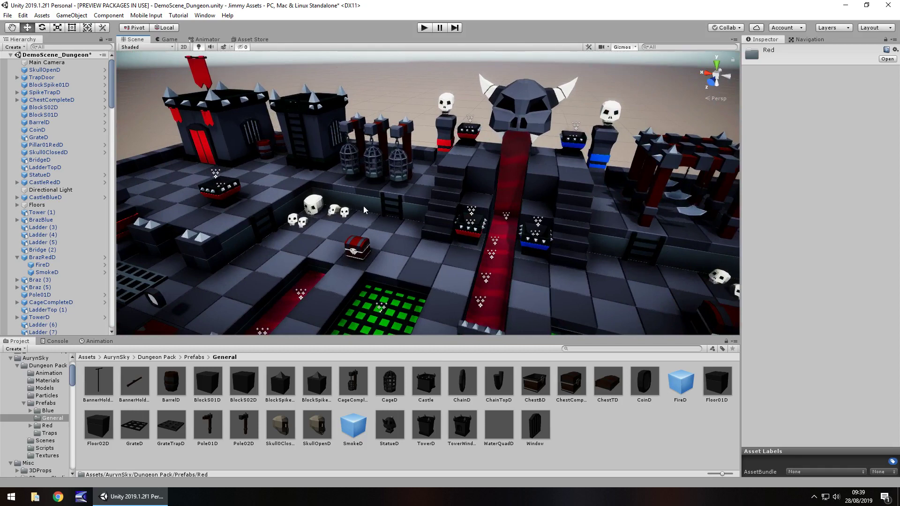
scroll(366, 207, "down", 5)
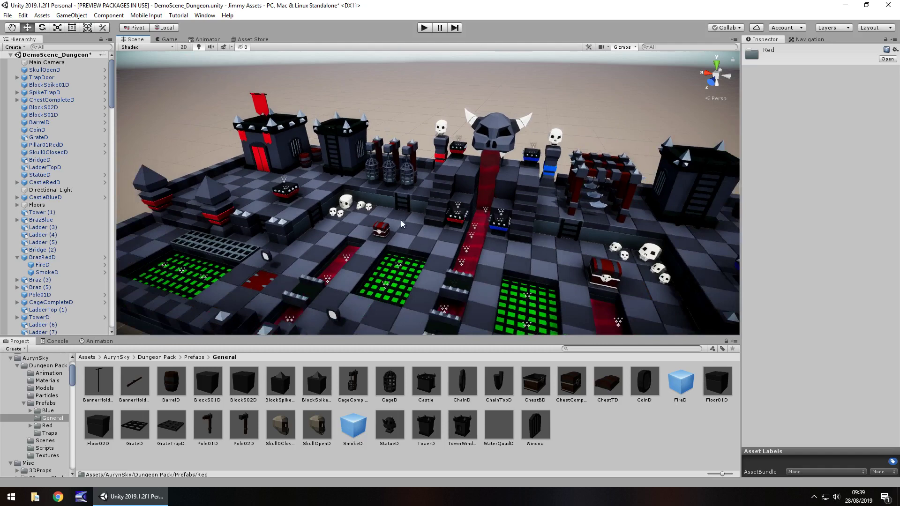
middle_click_drag(457, 217, 407, 210)
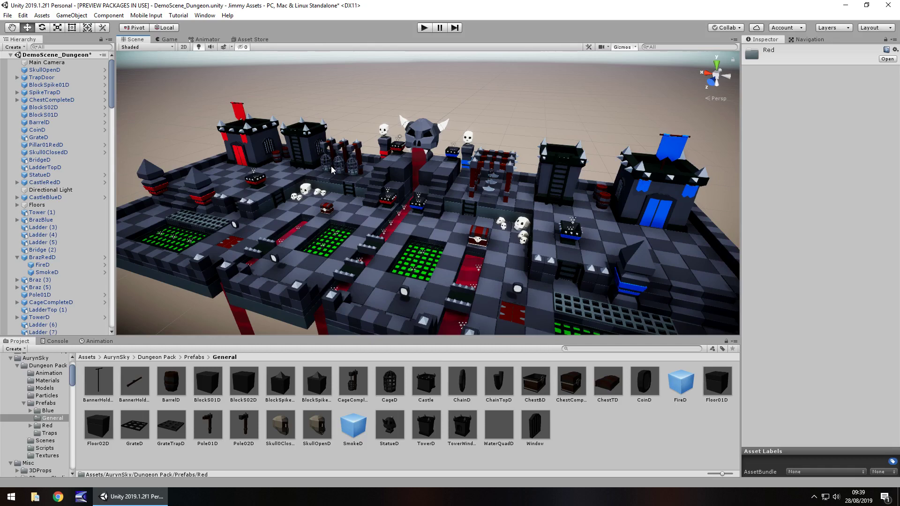
scroll(327, 117, "down", 2)
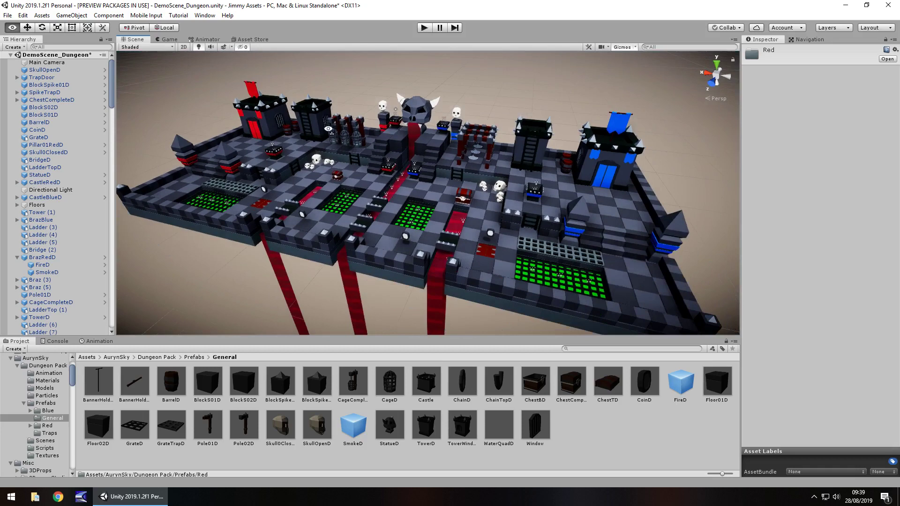
Glance at the Dungeon pack's store page, then return to the Scene view of the arena
left_click(264, 41)
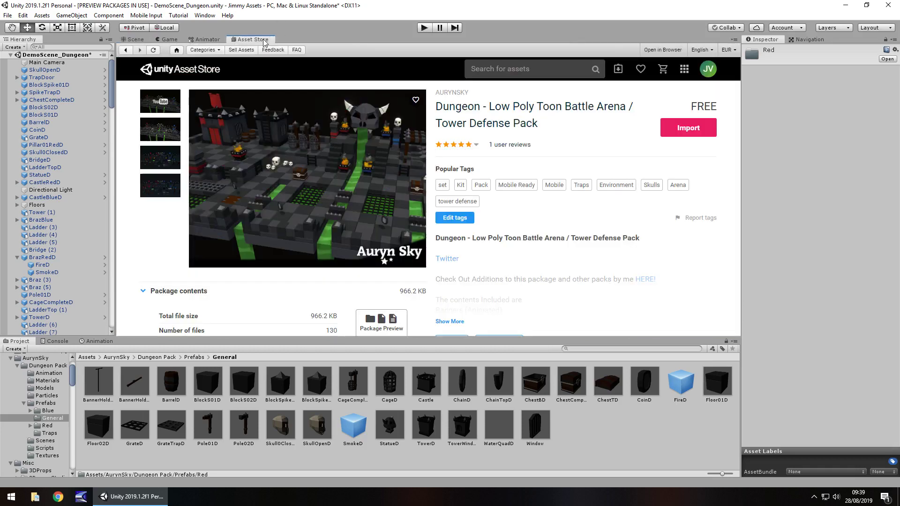
left_click(136, 41)
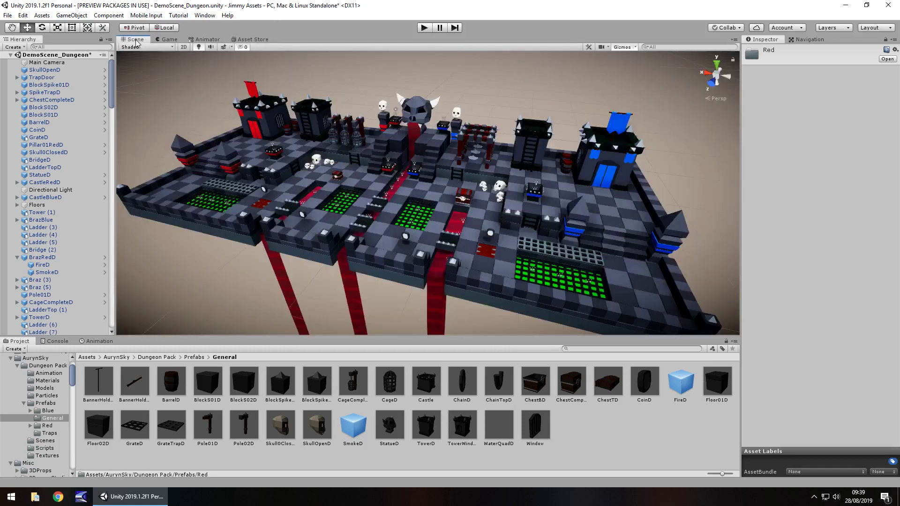